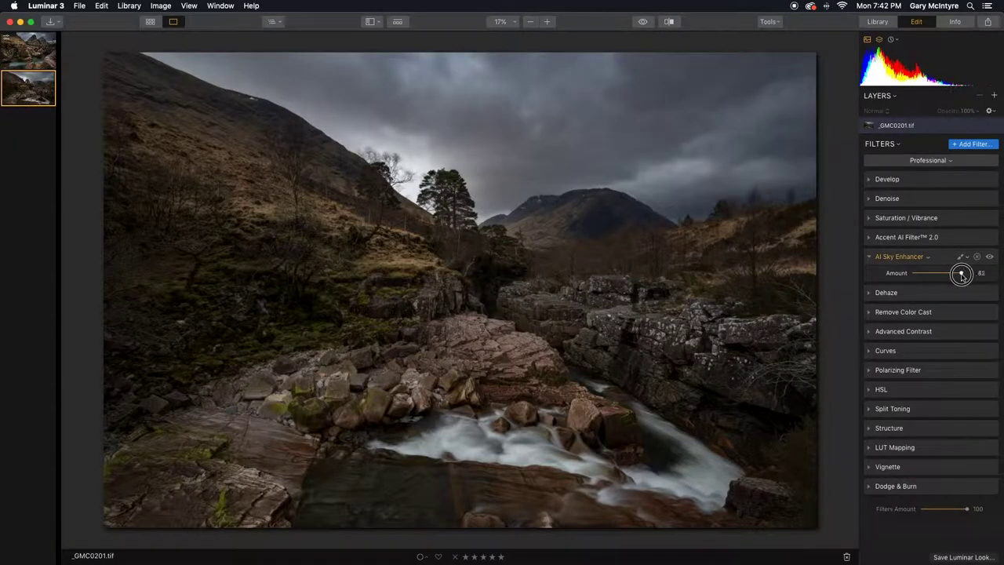
Step: Set the landscape's Dehaze amount to 45
drag(958, 271, 925, 291)
Step: Darken the blue HSL luminance to deepen the landscape's sky
click(869, 276)
click(881, 372)
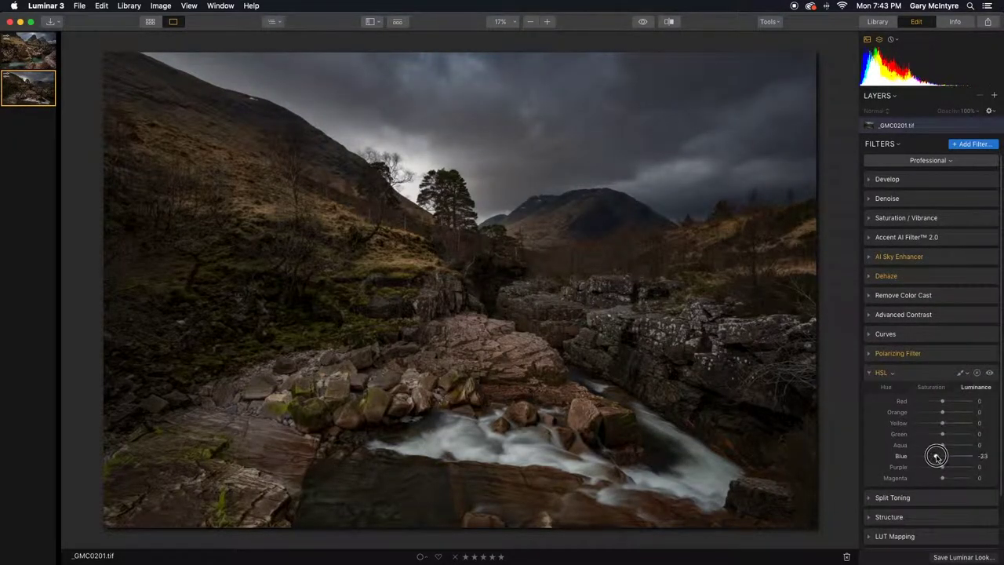
drag(942, 456, 931, 434)
click(881, 372)
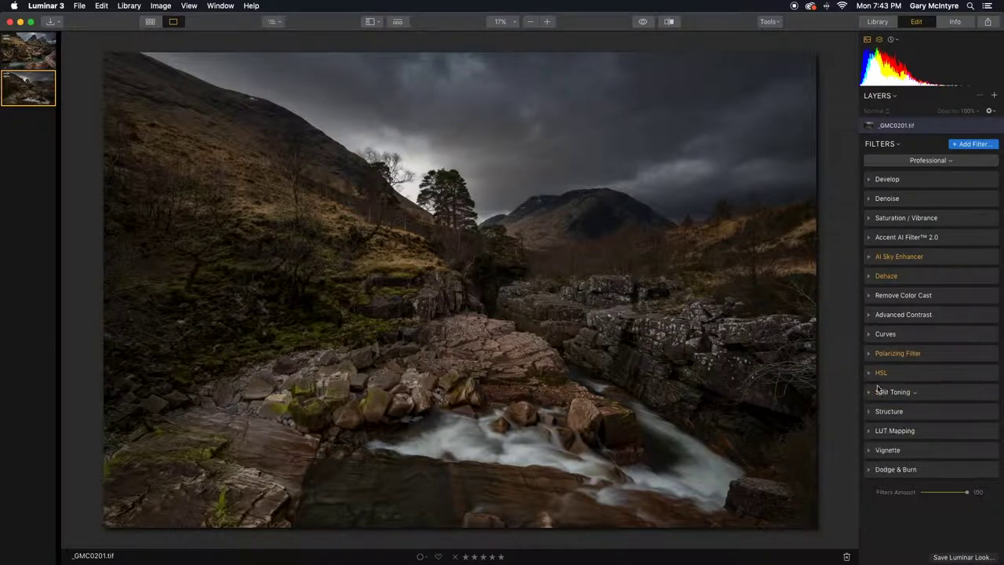
Step: Apply a -44 vignette with a brush-painted mask and rate the photo five stars
click(887, 450)
drag(942, 488, 929, 488)
click(965, 454)
click(908, 460)
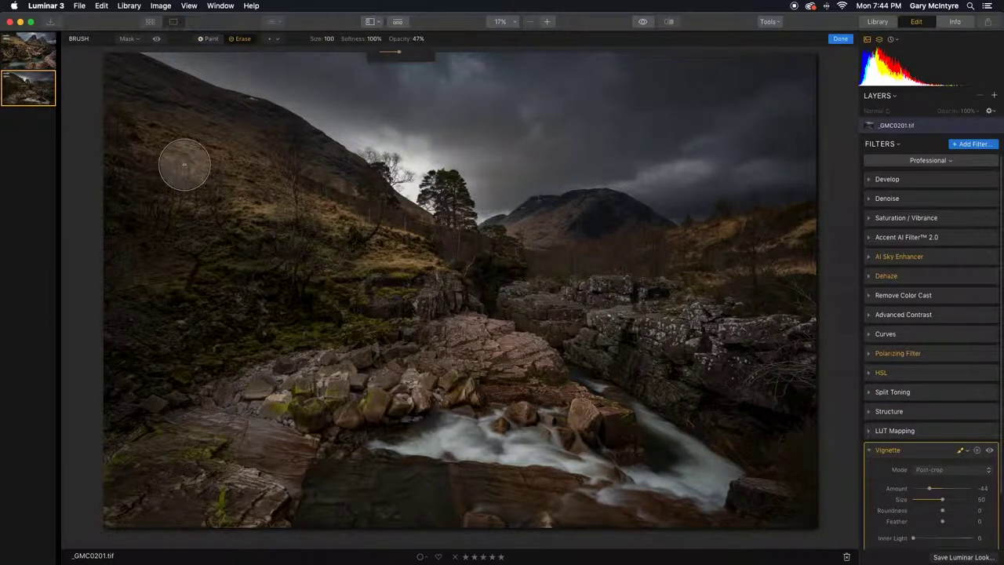
key(5)
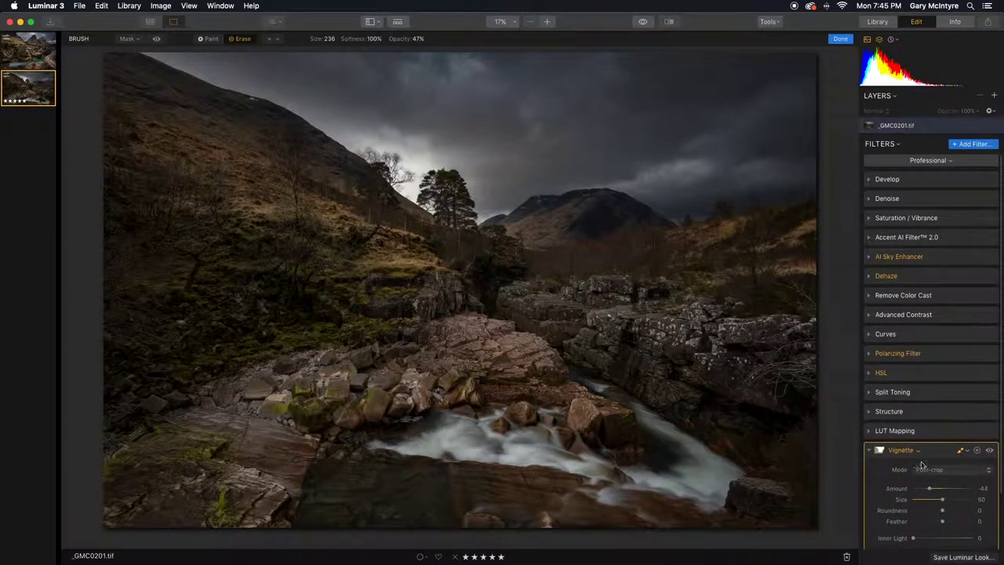
click(869, 452)
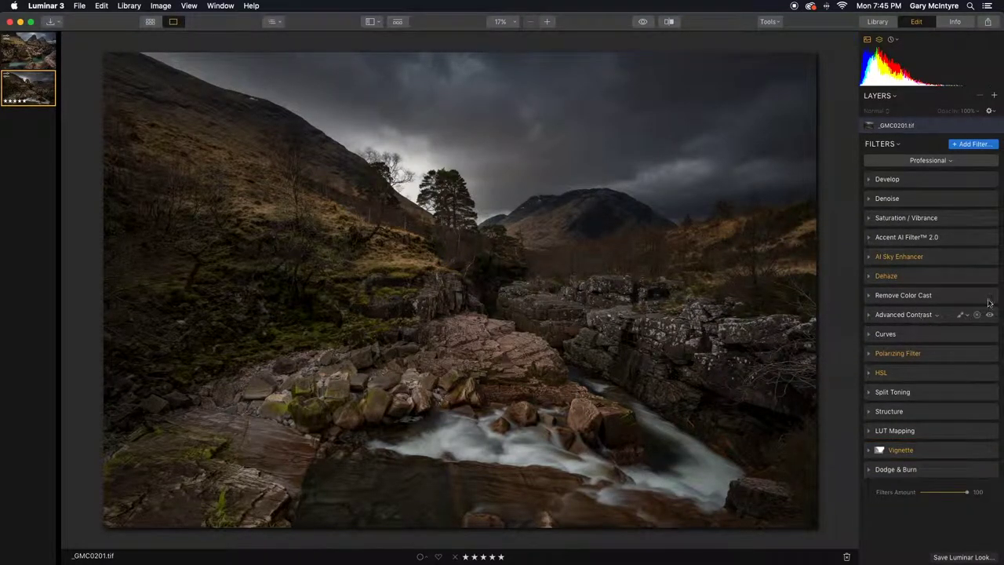
Step: Set the Accent AI Filter 2.0 boost to 32 and compare it in the before/after split
click(868, 237)
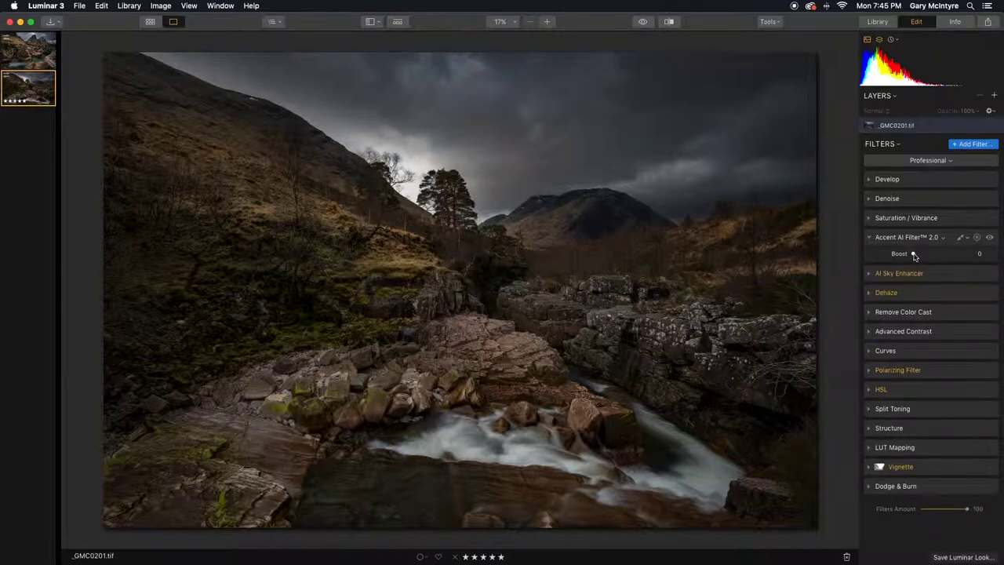
drag(914, 255, 932, 253)
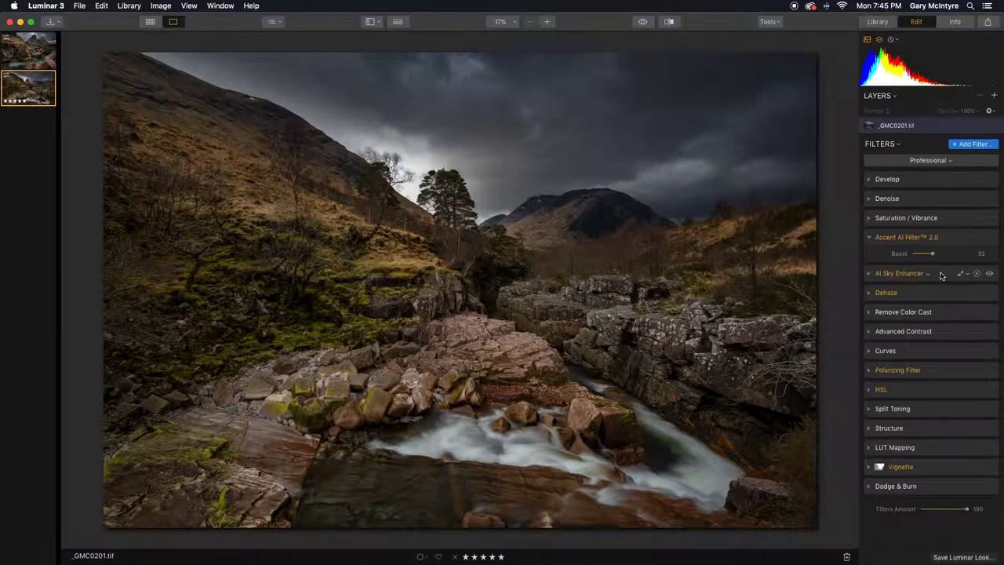
click(668, 22)
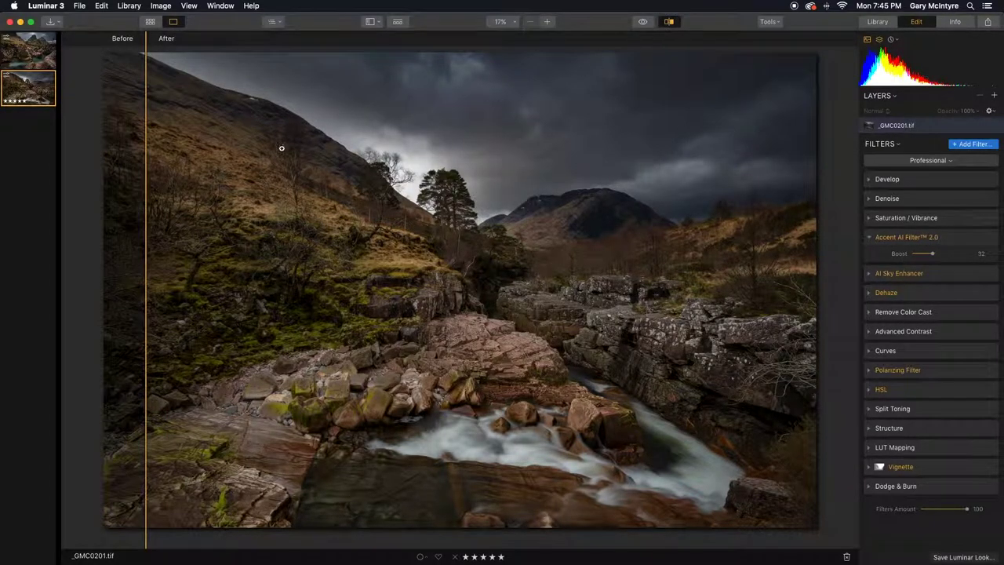
mouse_move(146, 162)
mouse_down()
mouse_move(790, 197)
mouse_move(511, 197)
mouse_move(275, 174)
mouse_move(134, 175)
mouse_up()
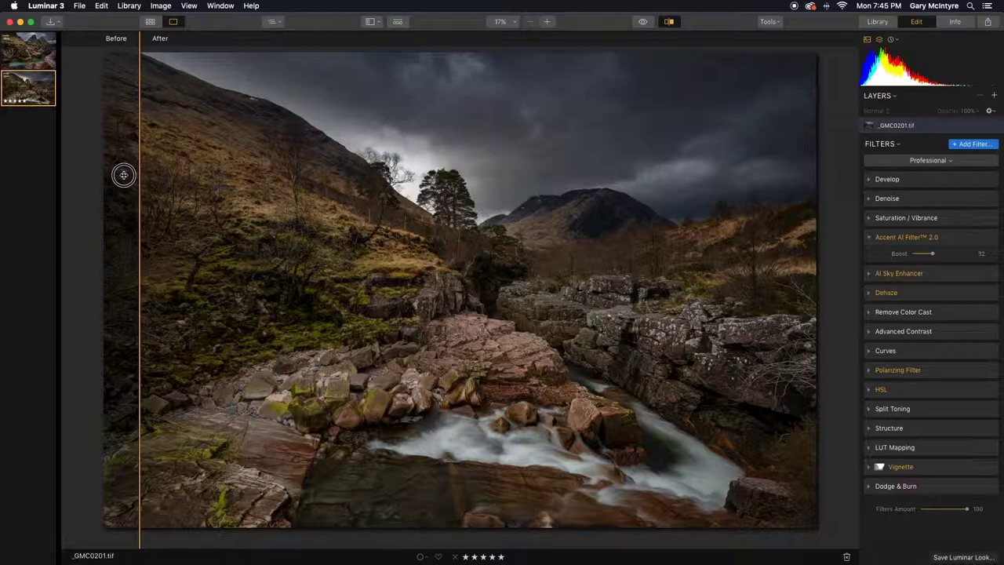
Step: Compare the hillside and trees before/after at 100%, then turn off the split and fit to screen
click(451, 258)
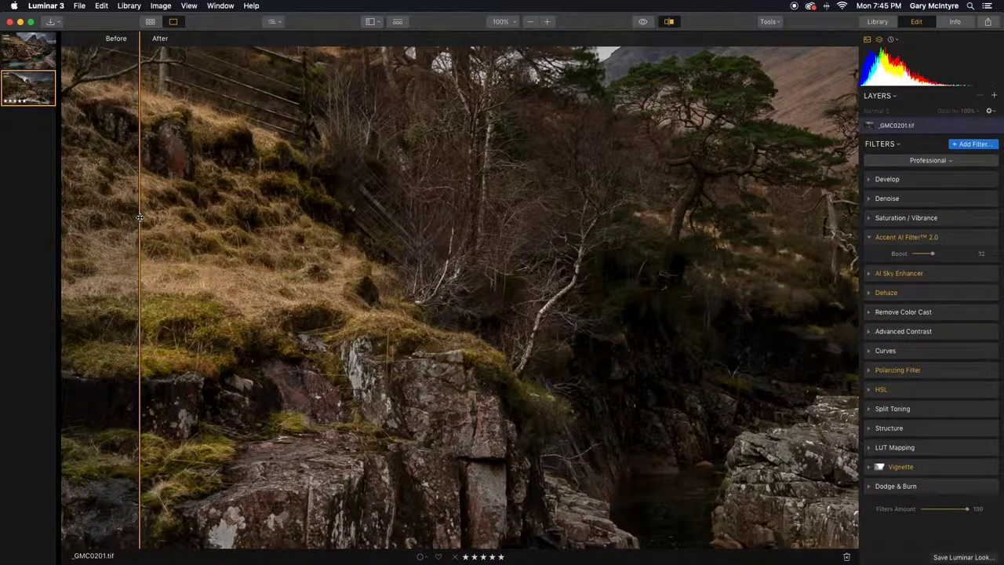
drag(140, 217, 98, 242)
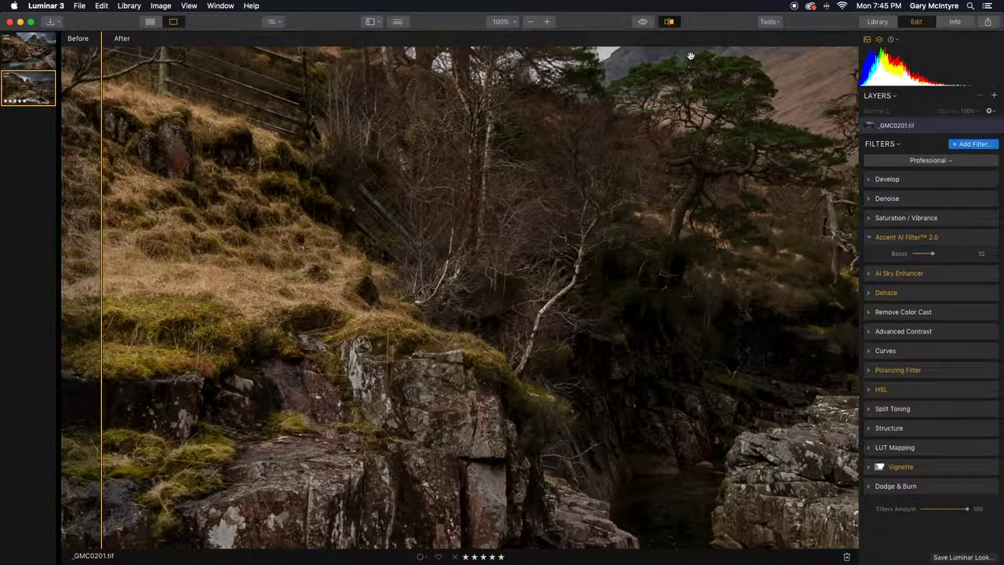
click(668, 22)
click(501, 243)
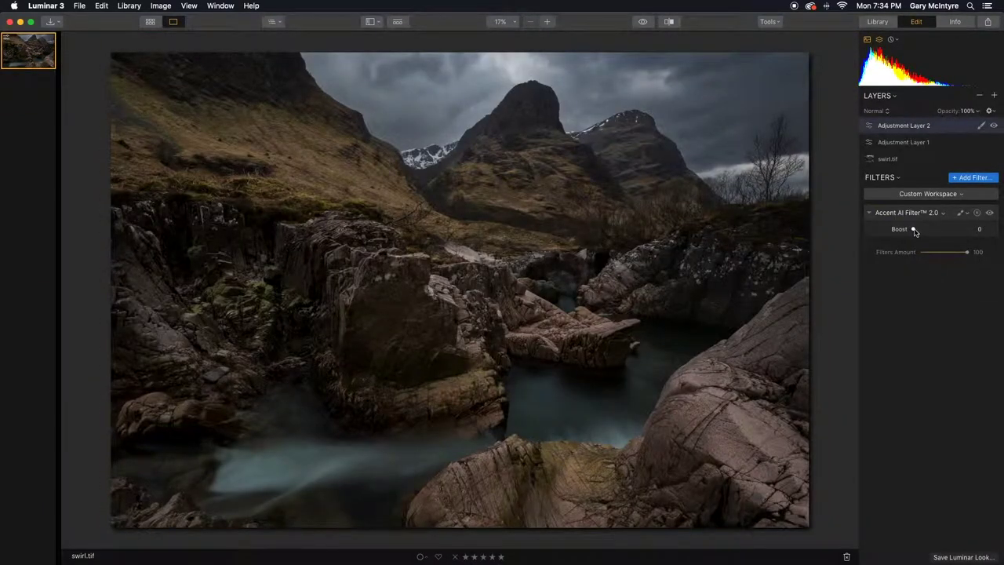
Step: Raise swirl.tif's Accent AI boost to 39 and compare the pink rocks before/after at 100%
drag(914, 230, 940, 231)
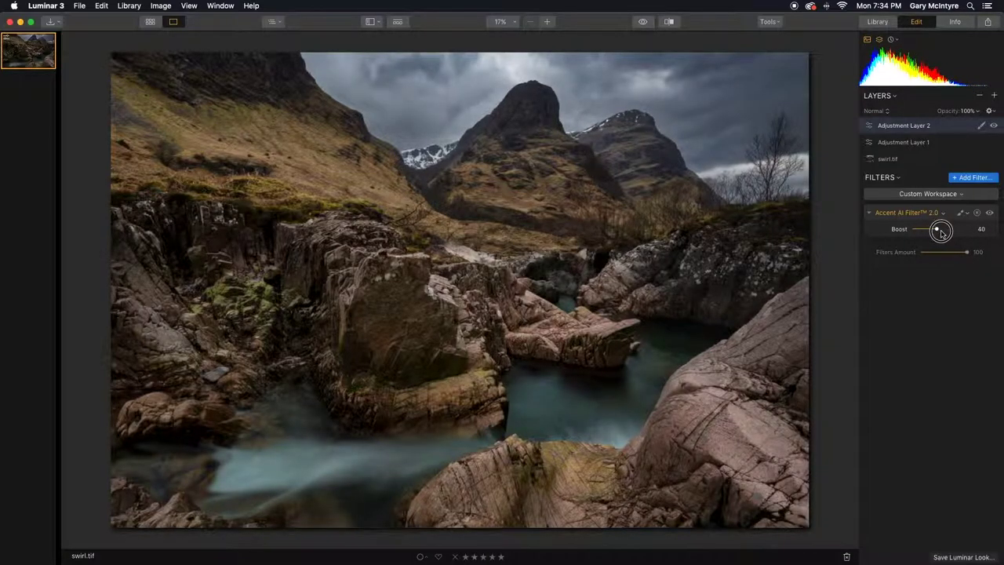
click(540, 321)
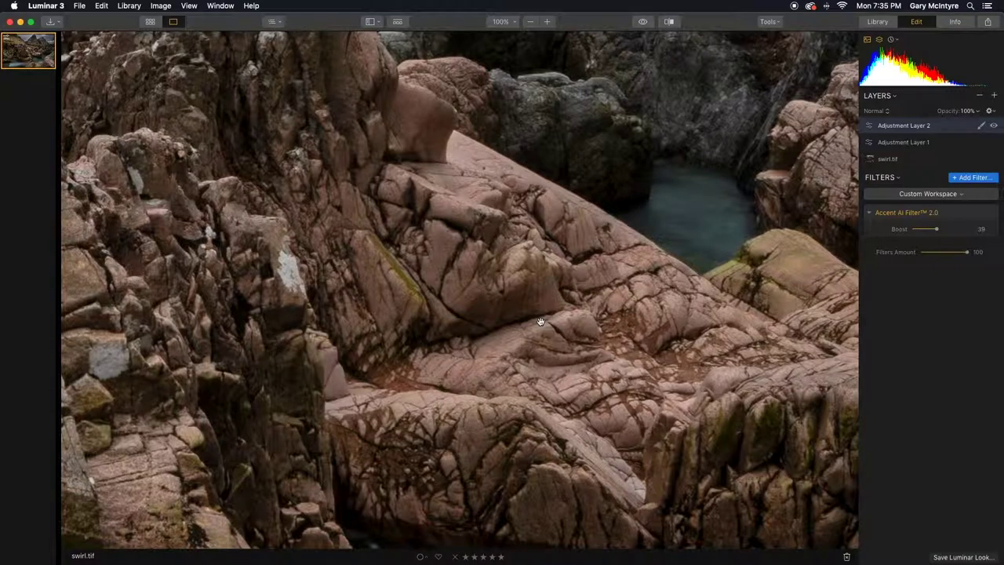
click(669, 22)
drag(146, 265, 344, 322)
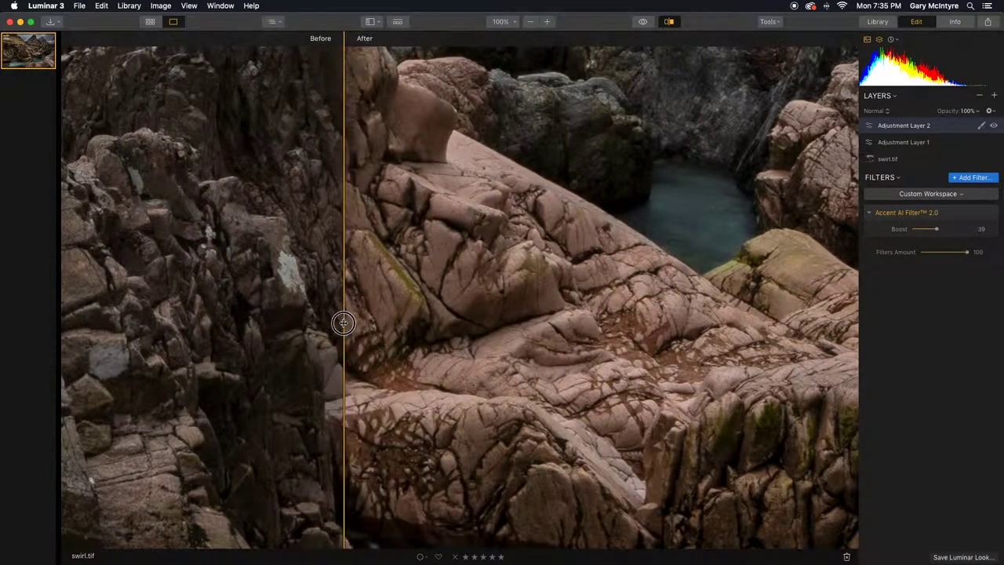
click(670, 21)
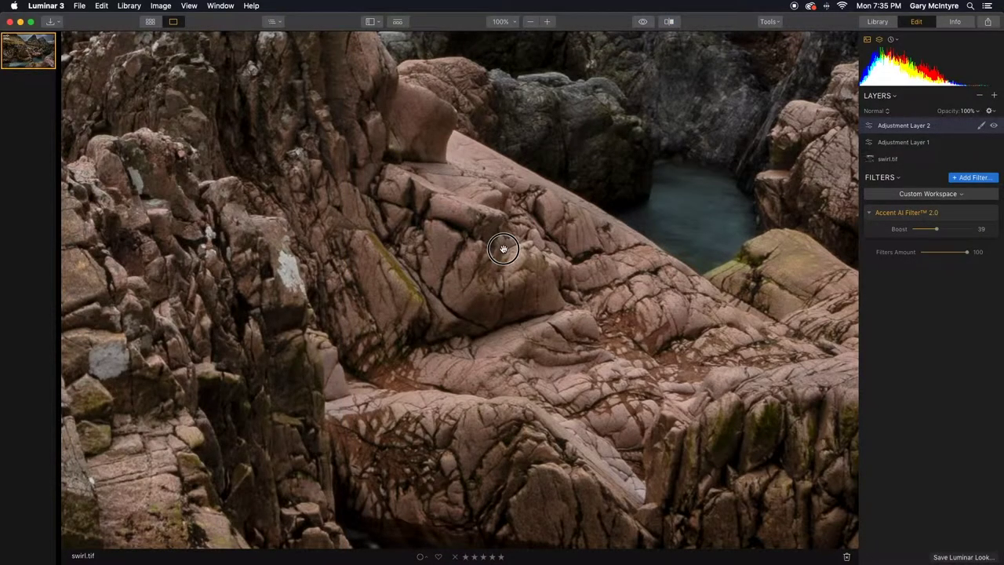
key(super+0)
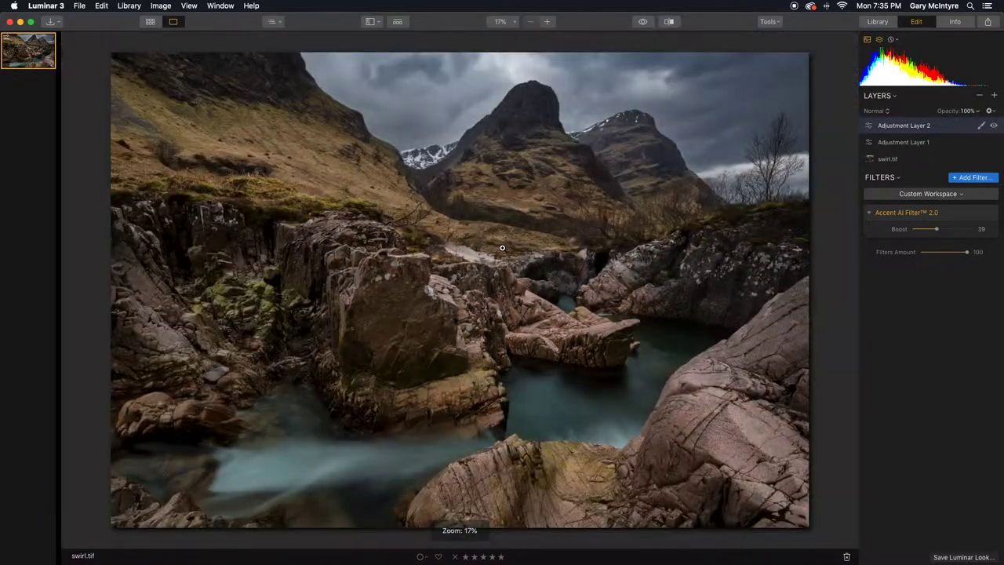
Step: Review the whole photo in the before/after split and briefly preview the unedited original
click(670, 22)
drag(344, 269, 145, 286)
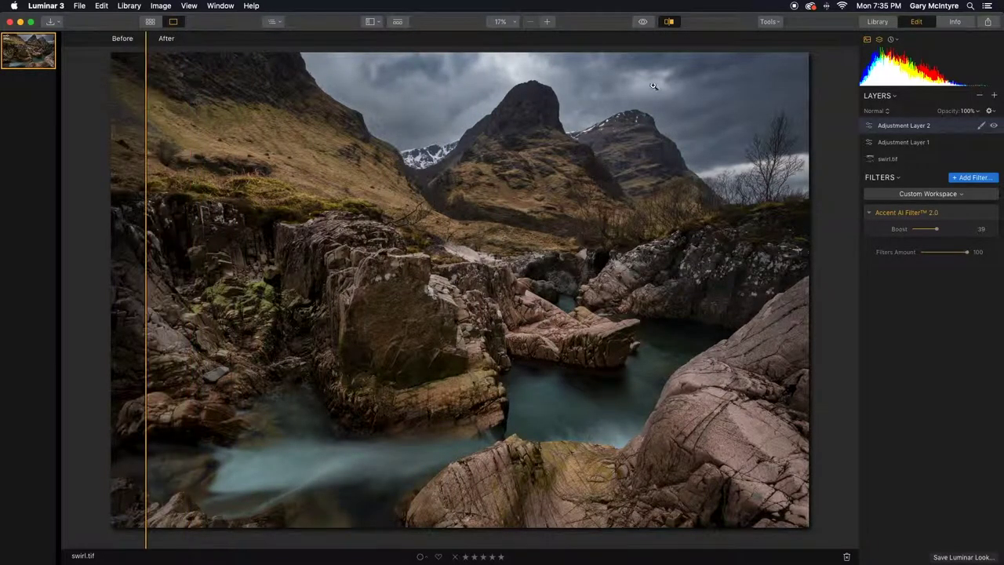
click(667, 22)
click(643, 23)
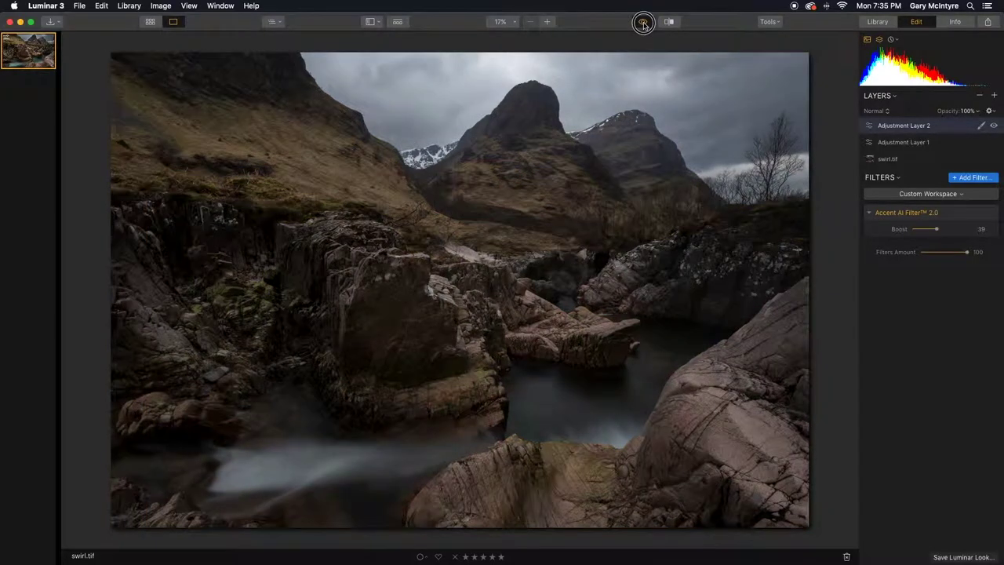
click(643, 24)
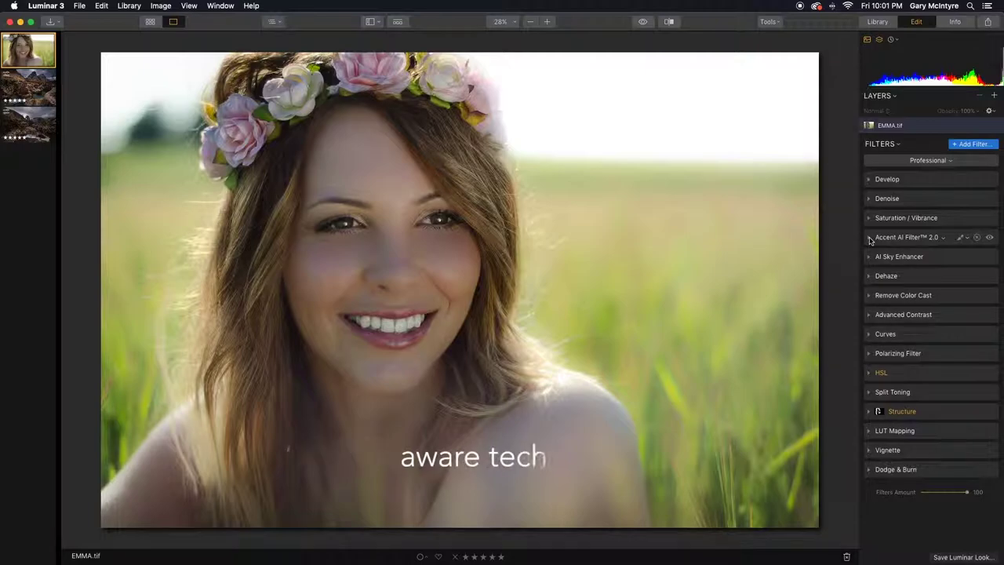
Step: Give EMMA.tif an Accent AI Filter 2.0 boost of 100 and compare it in the before/after split
click(869, 238)
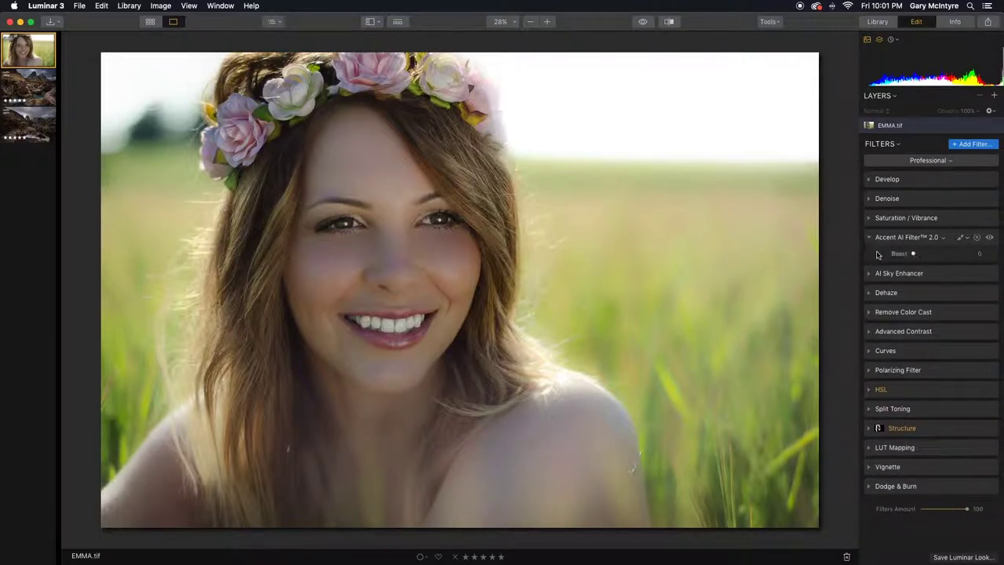
drag(913, 254, 982, 260)
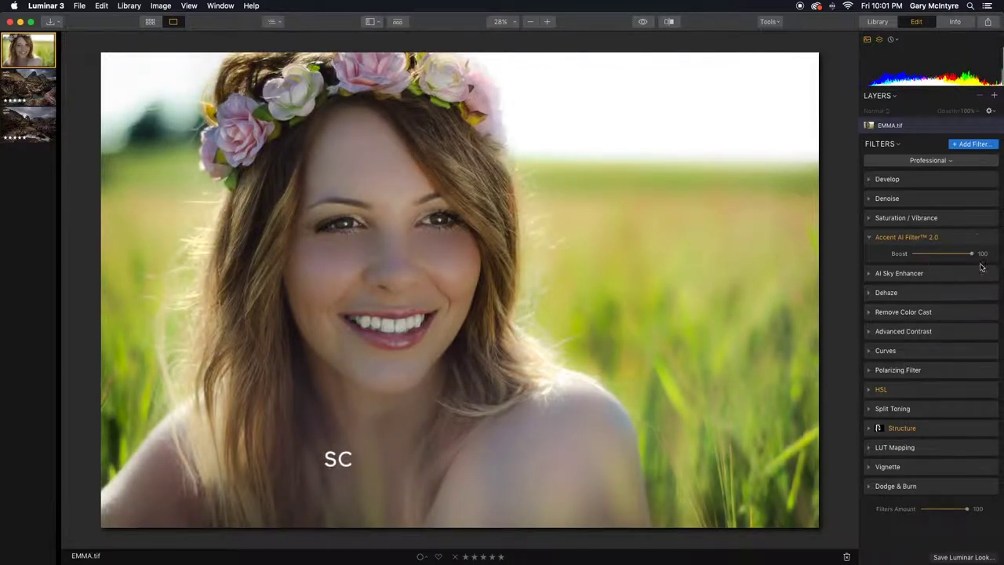
click(669, 22)
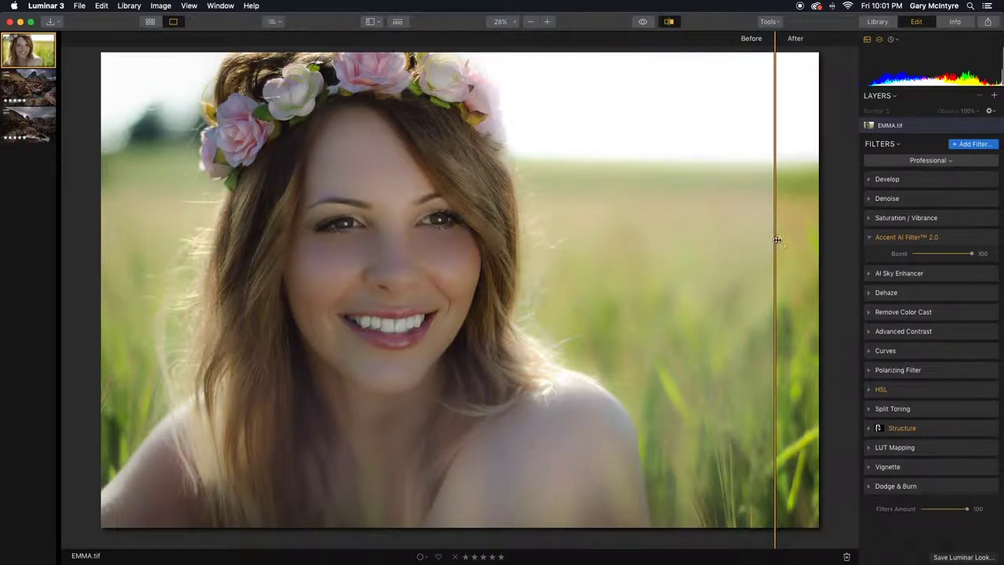
drag(775, 240, 110, 301)
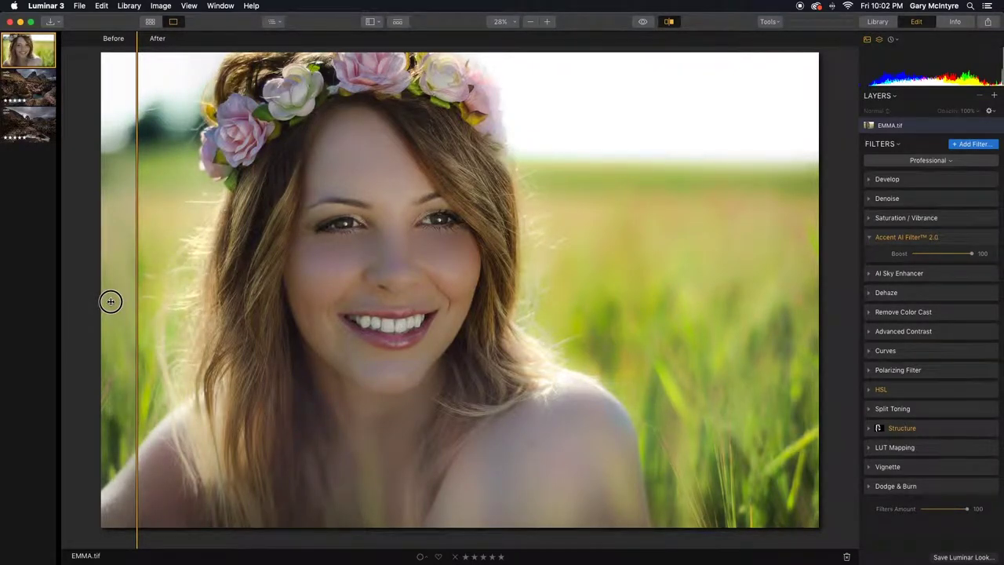
drag(111, 301, 804, 340)
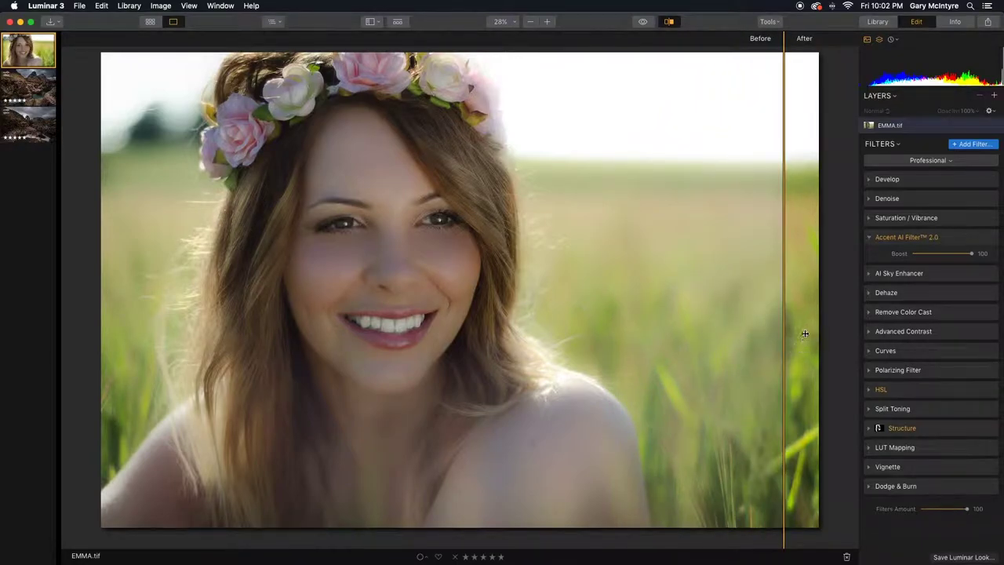
click(670, 22)
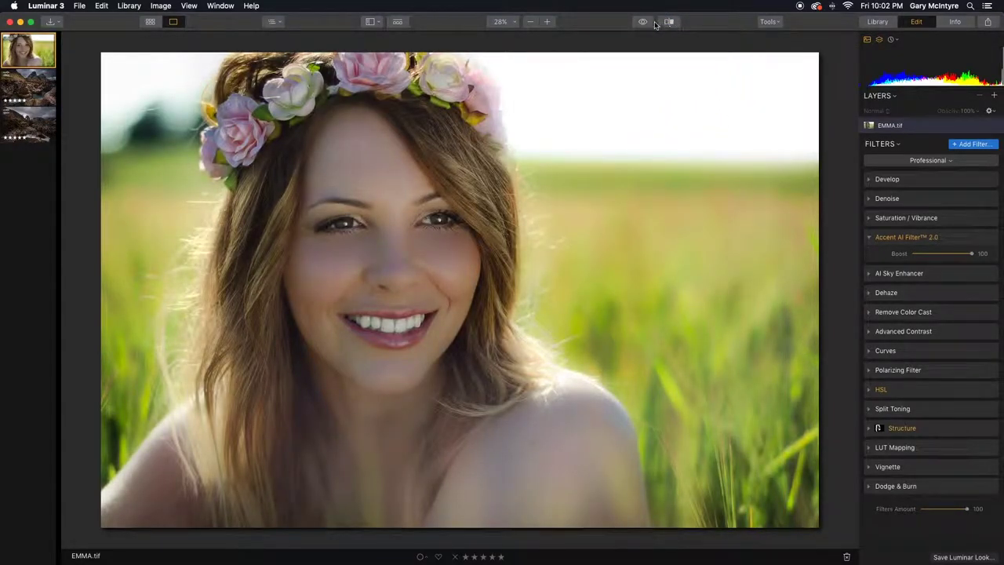
Step: Preview the original portrait, then recheck the before/after split across the face
click(644, 22)
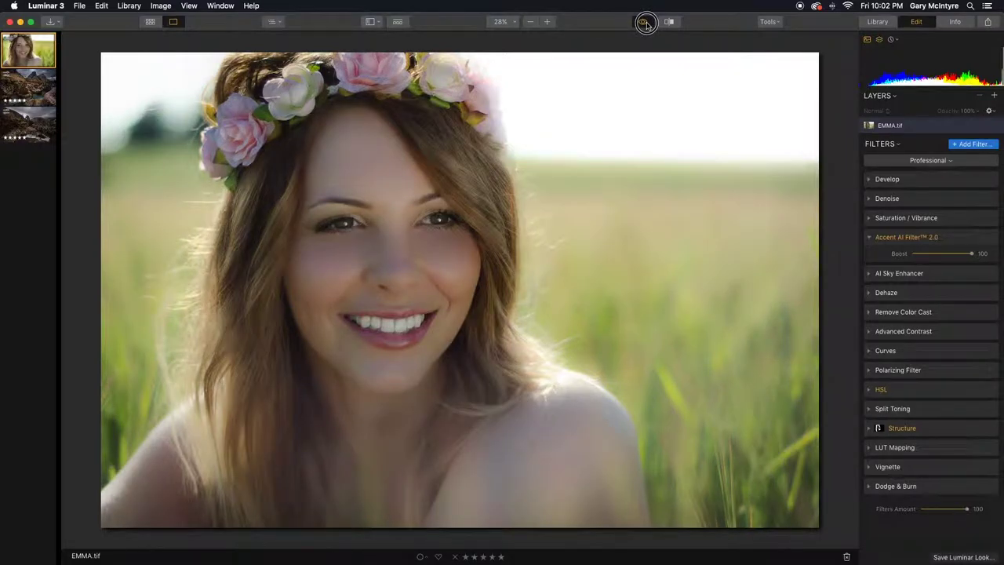
drag(646, 25, 646, 25)
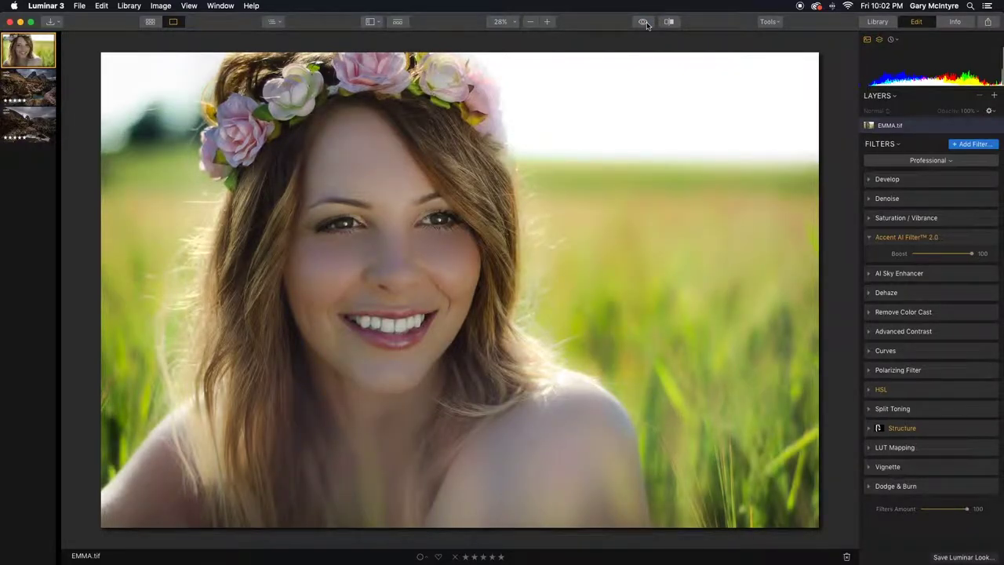
click(669, 22)
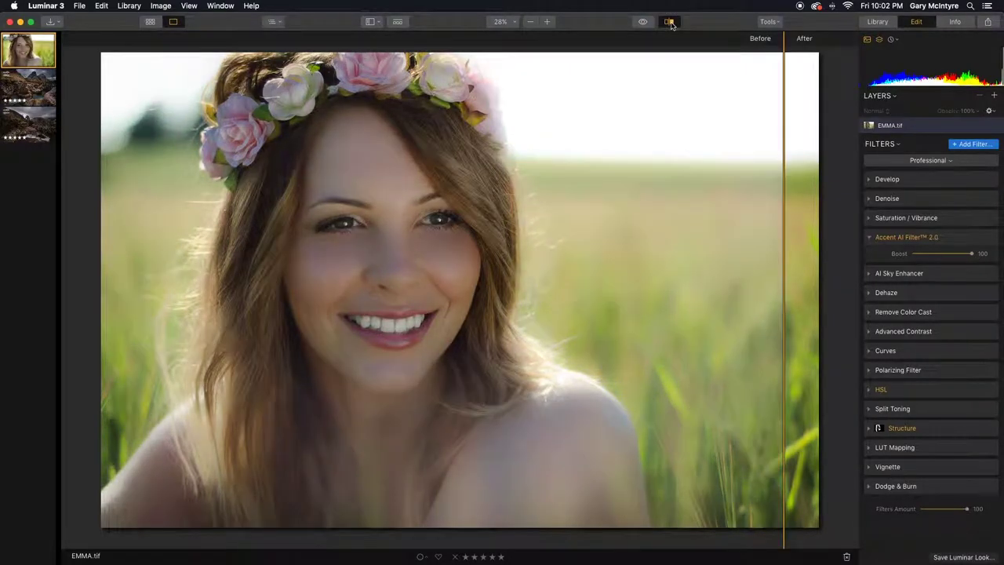
drag(784, 226, 392, 253)
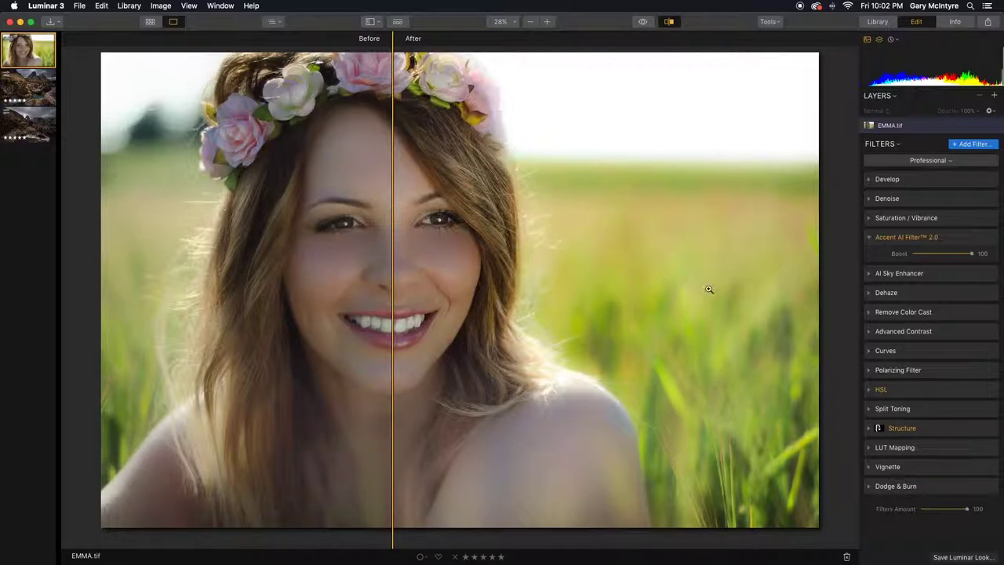
click(671, 22)
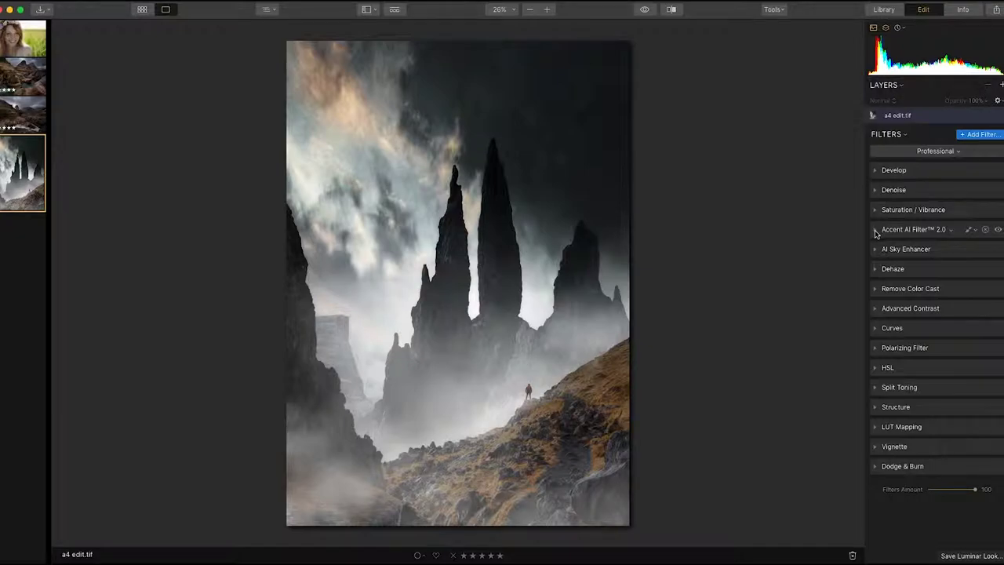
Step: Set the composite's Accent AI boost to 63 and compare the rock spires before/after at 100%
click(875, 230)
drag(923, 248, 965, 249)
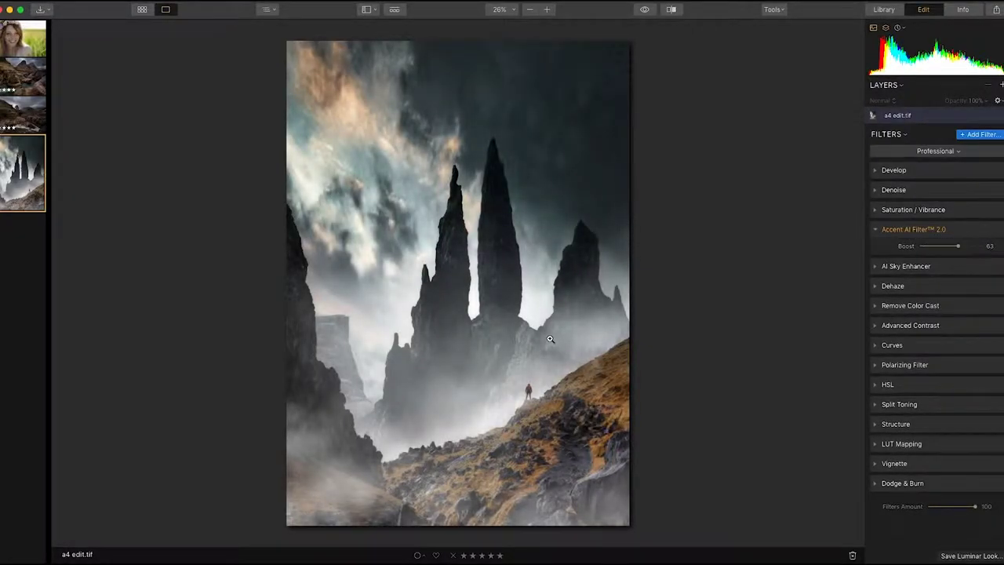
click(491, 276)
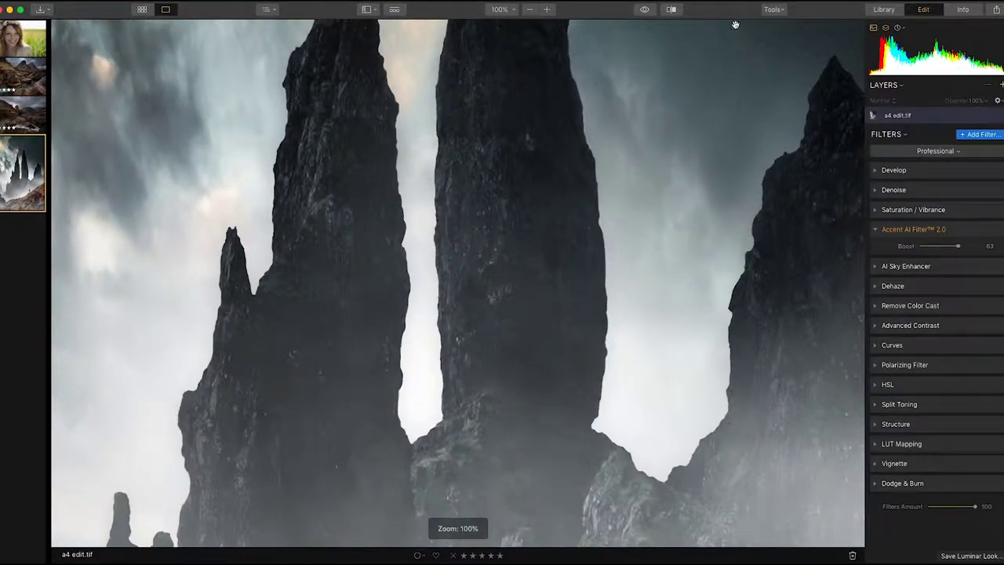
click(671, 9)
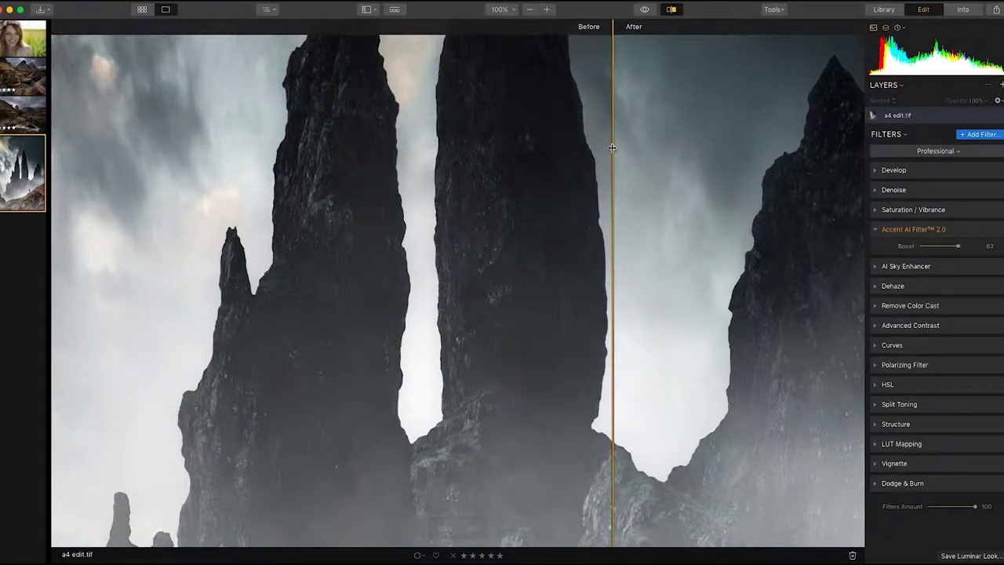
drag(613, 148, 330, 146)
Step: Compare the hiker area before and after, then fit the image and turn off the split
scroll(610, 335, down, 3)
scroll(613, 336, down, 5)
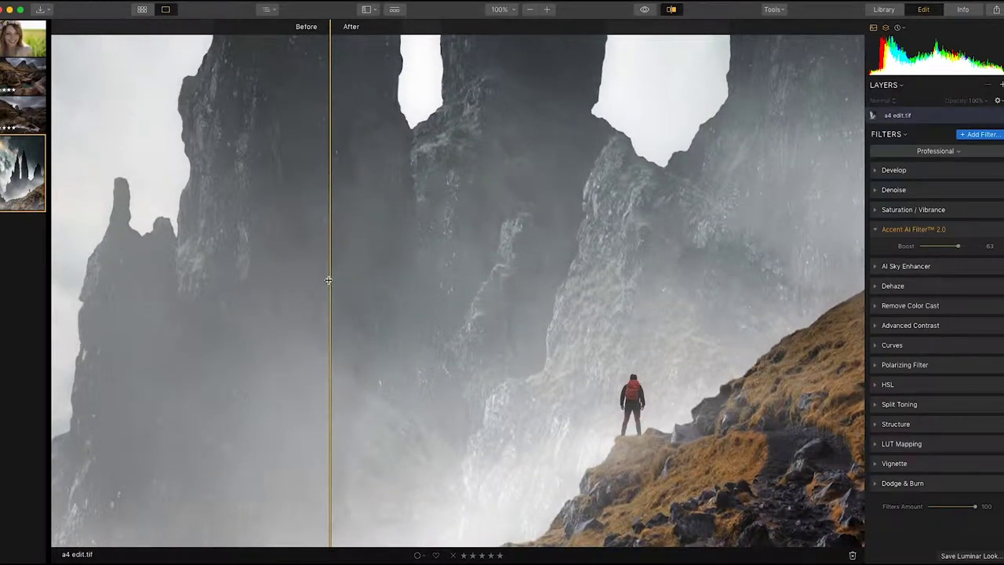
drag(329, 280, 284, 290)
key(super+0)
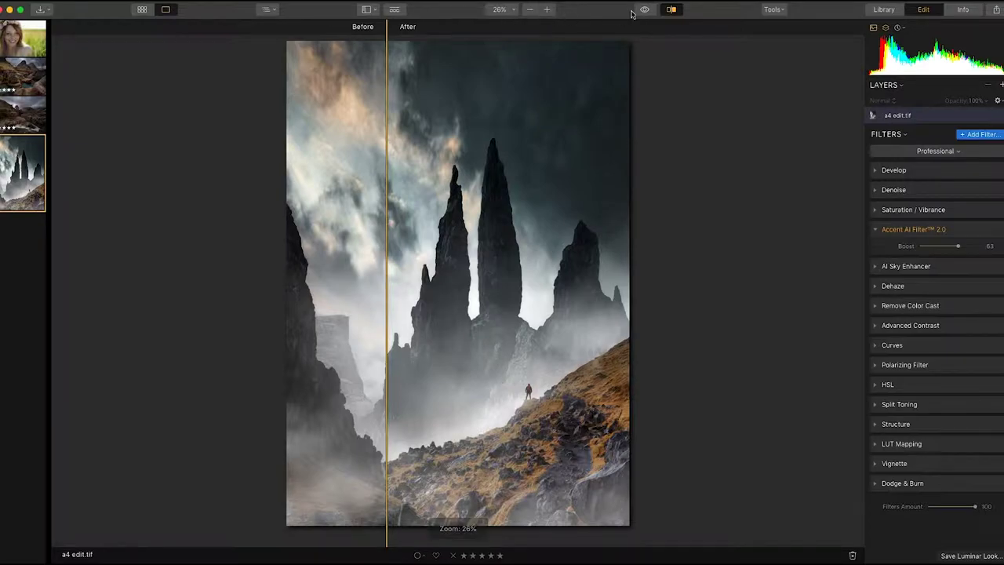
click(672, 11)
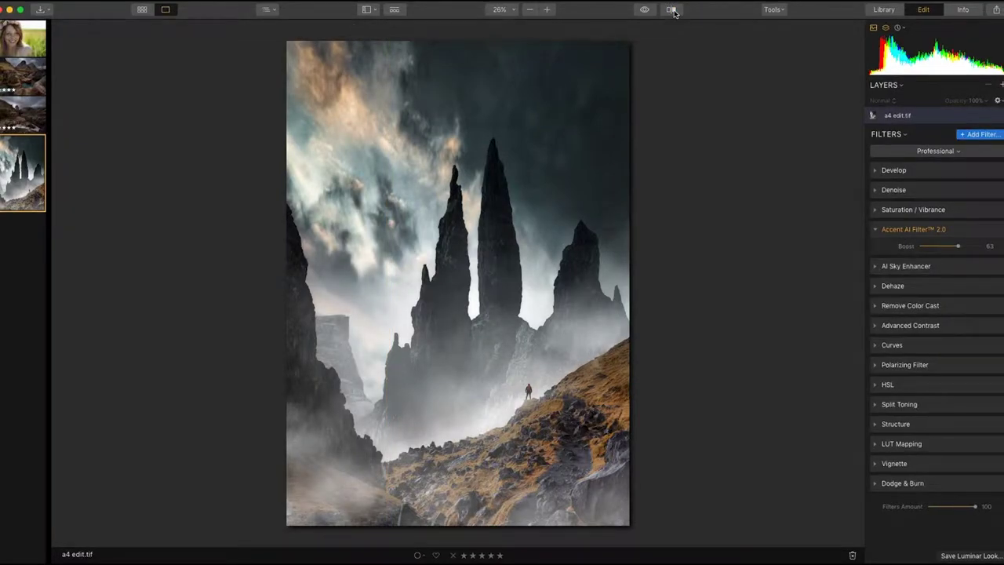